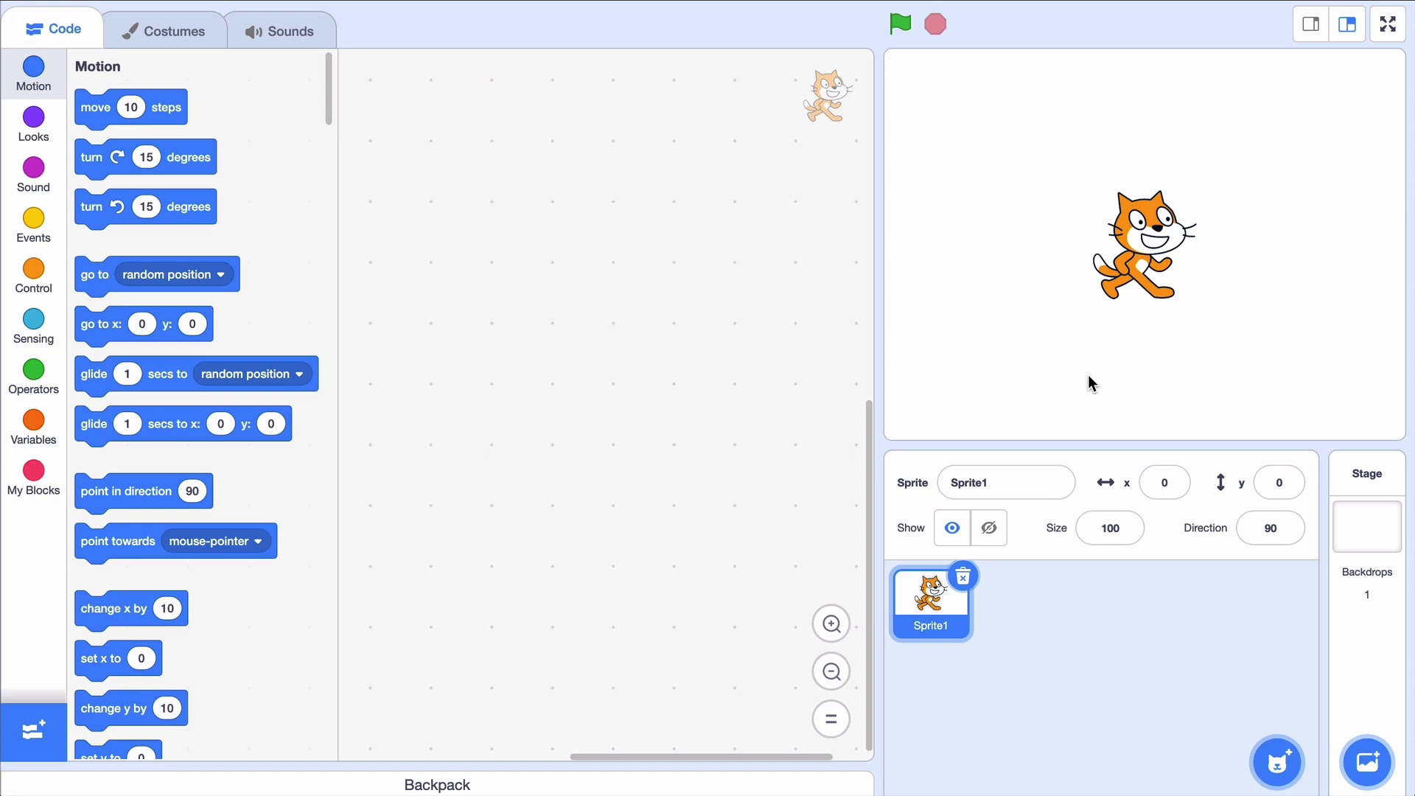
# - Move the cat to x 159, y 7 and give the stage the Xy-grid backdrop
pyautogui.moveTo(1156, 222)
pyautogui.mouseDown()
pyautogui.moveTo(1122, 116)
pyautogui.moveTo(1323, 202)
pyautogui.mouseUp()
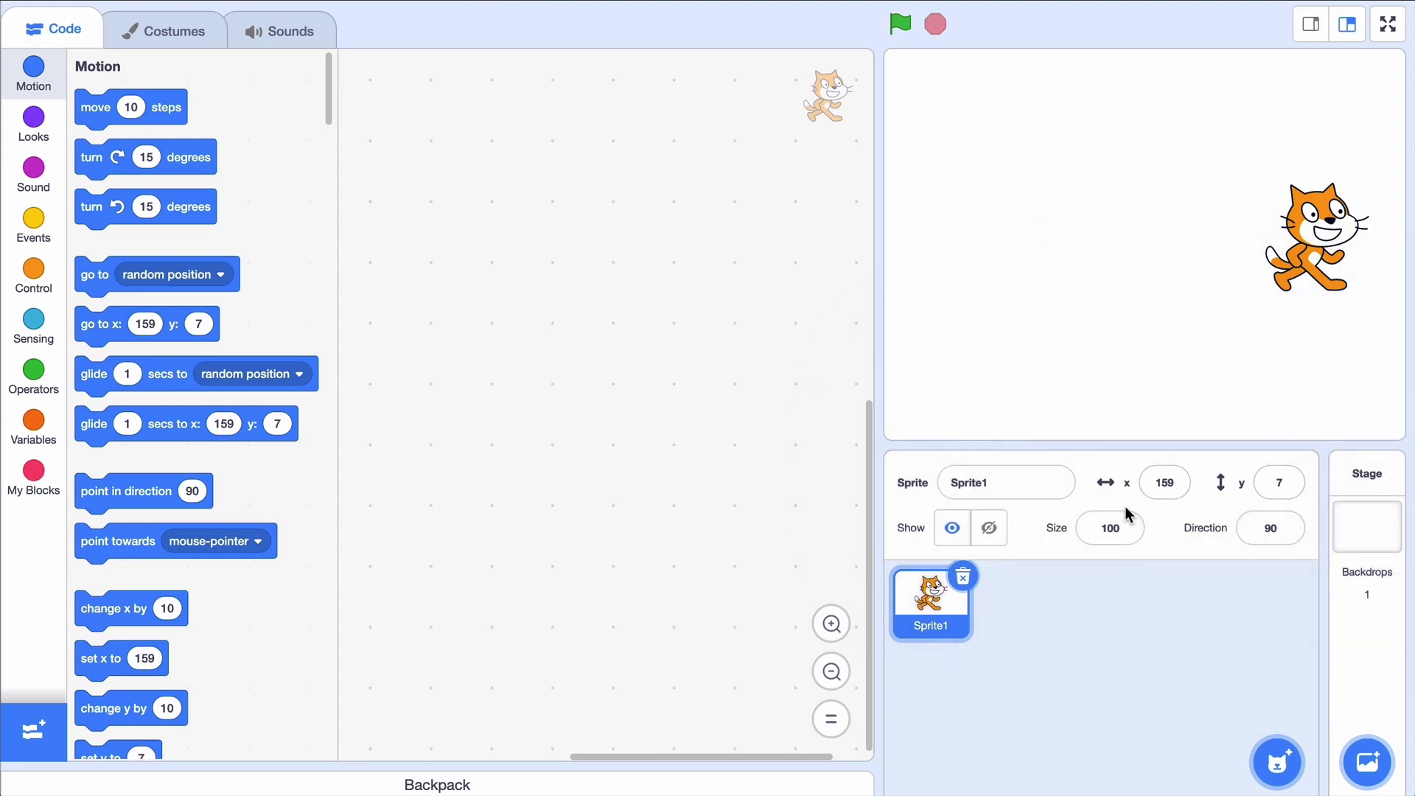
pyautogui.click(1368, 760)
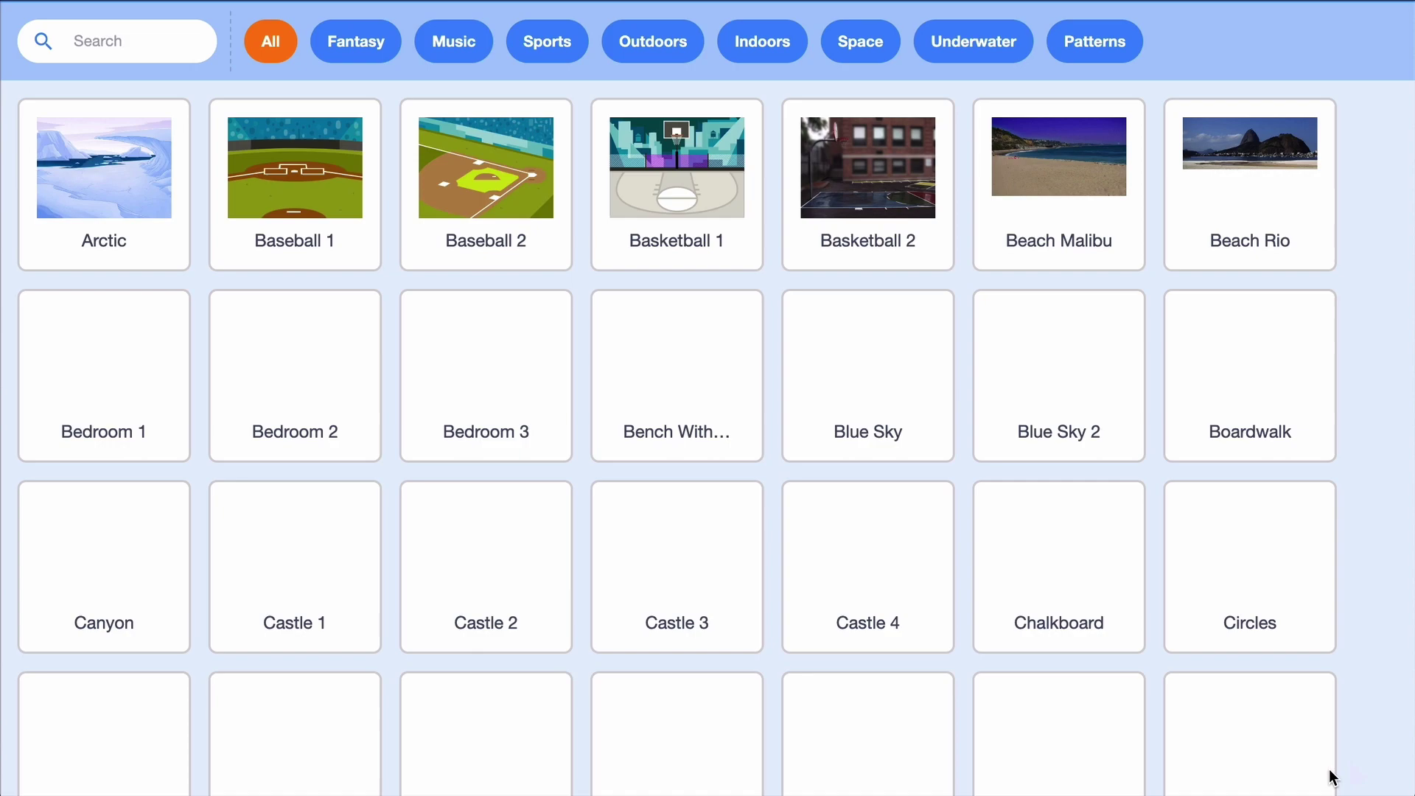
pyautogui.click(116, 42)
pyautogui.write('grid')
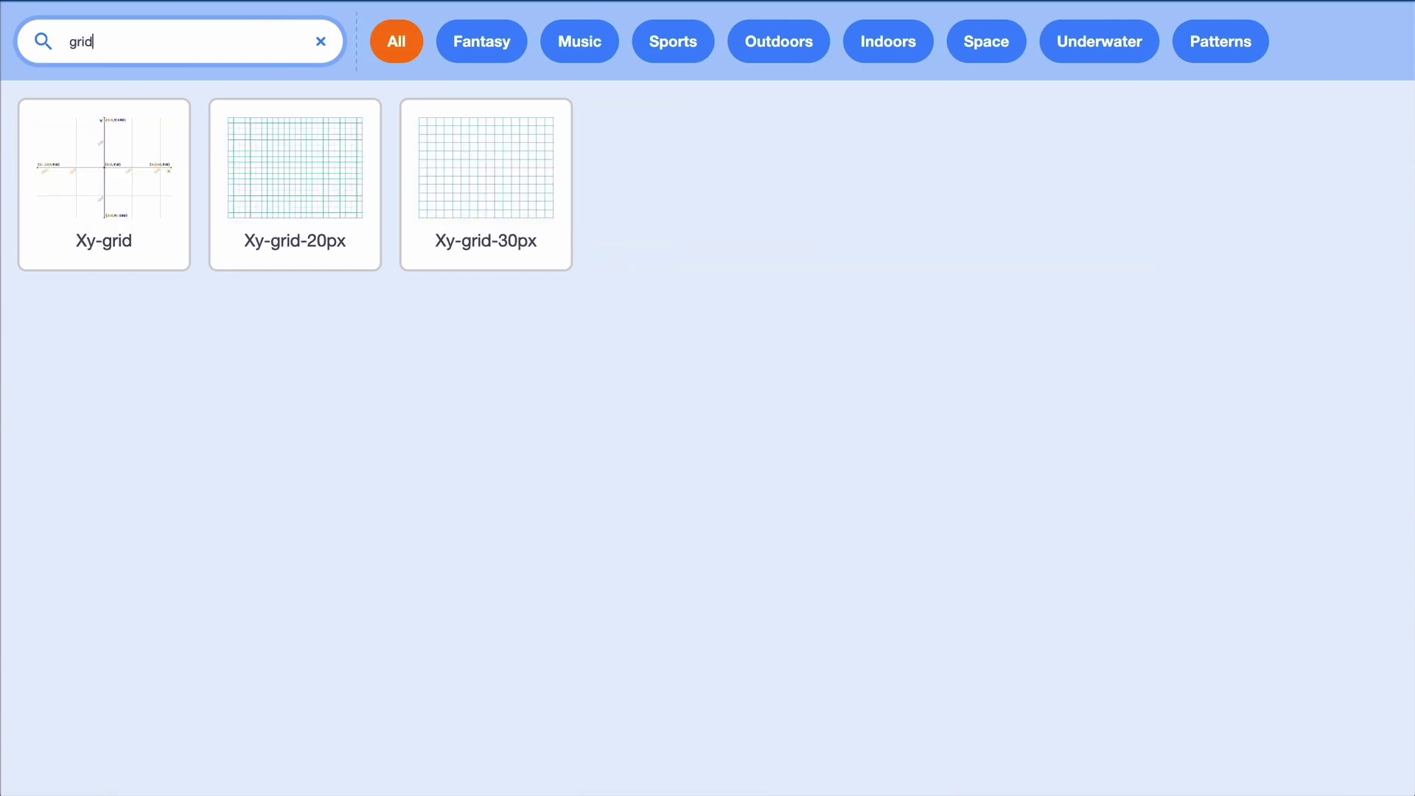
pyautogui.click(83, 191)
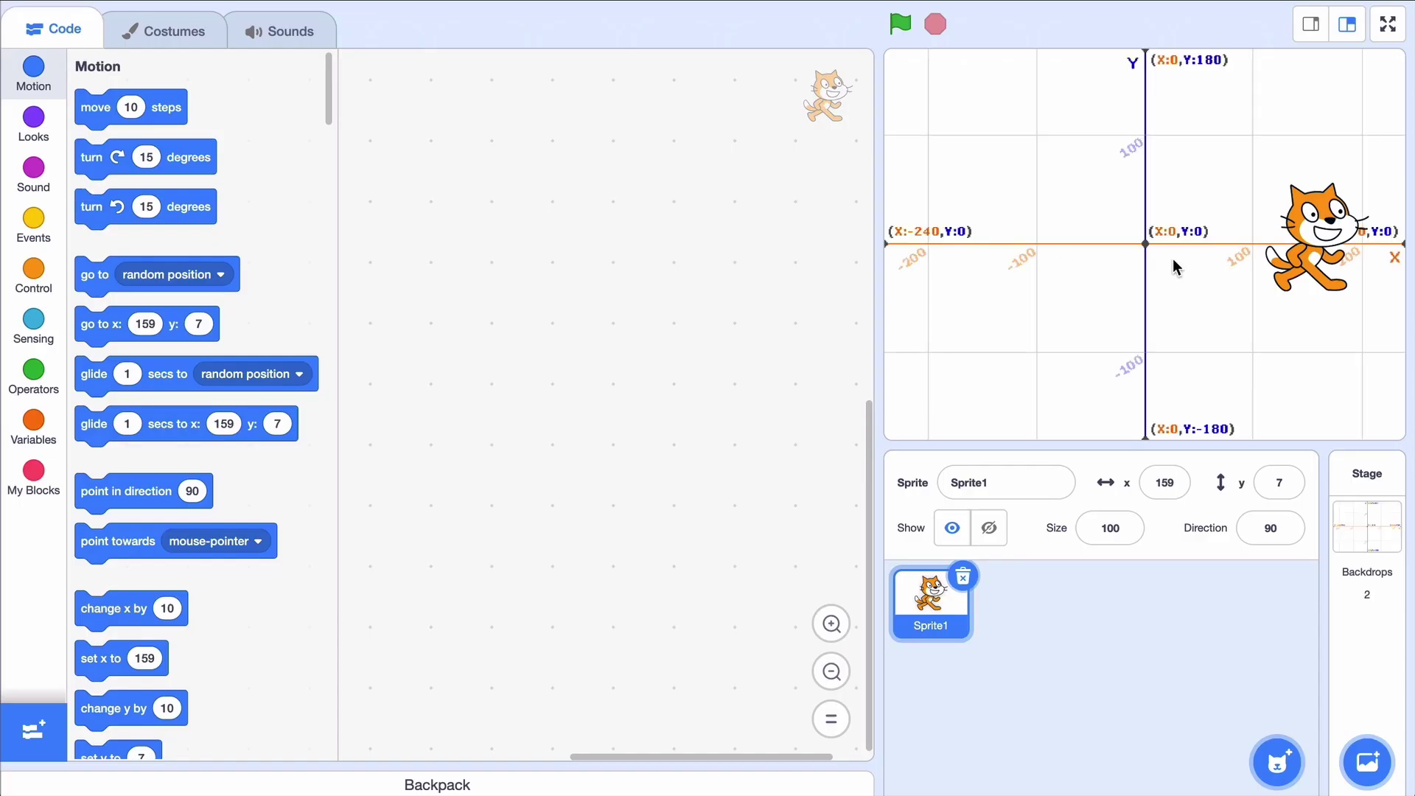
# - Place the cat at x -76, y -67 and add a matching go to x: -76 y: -67 block
pyautogui.moveTo(1317, 257)
pyautogui.mouseDown()
pyautogui.moveTo(1257, 341)
pyautogui.moveTo(1062, 337)
pyautogui.mouseUp()
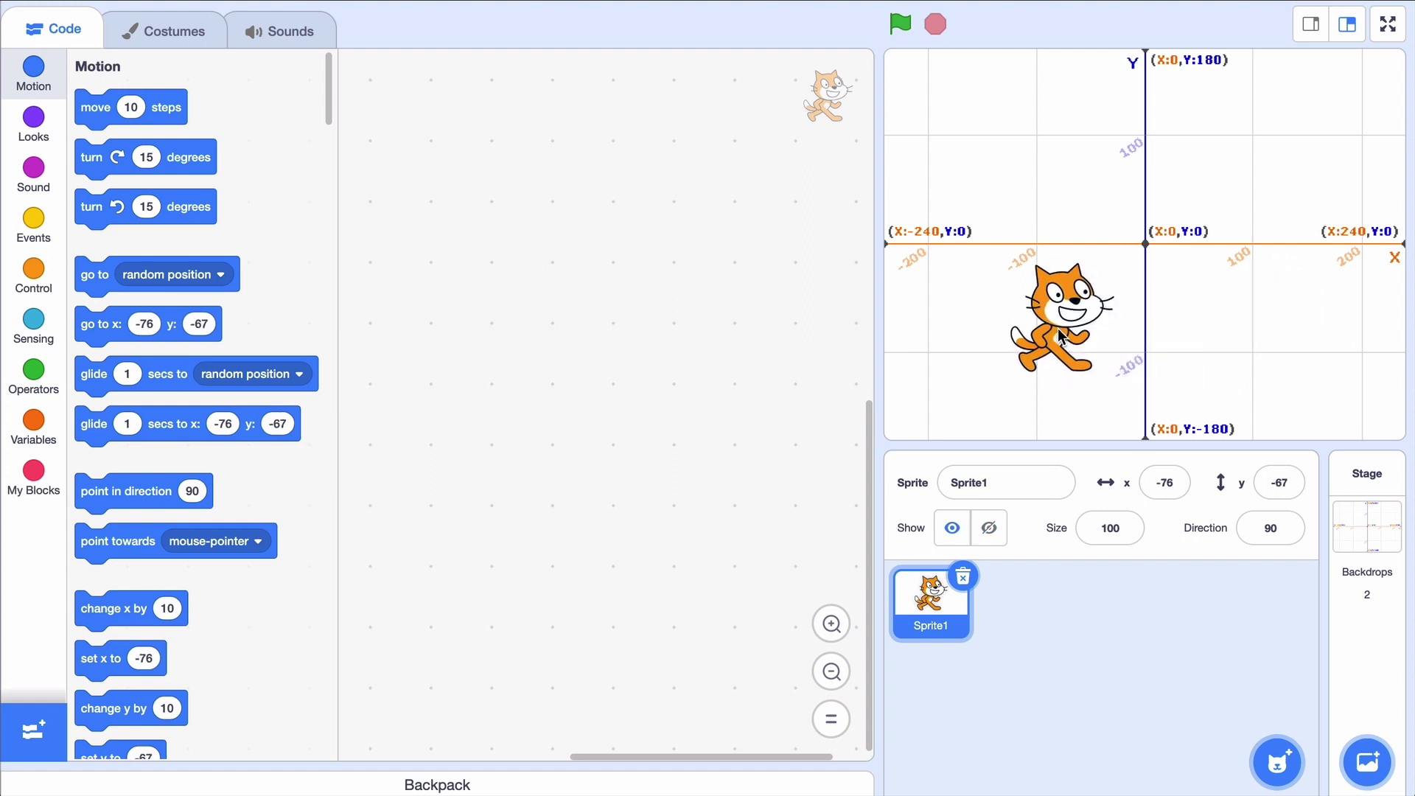
pyautogui.moveTo(111, 325); pyautogui.dragTo(688, 320)
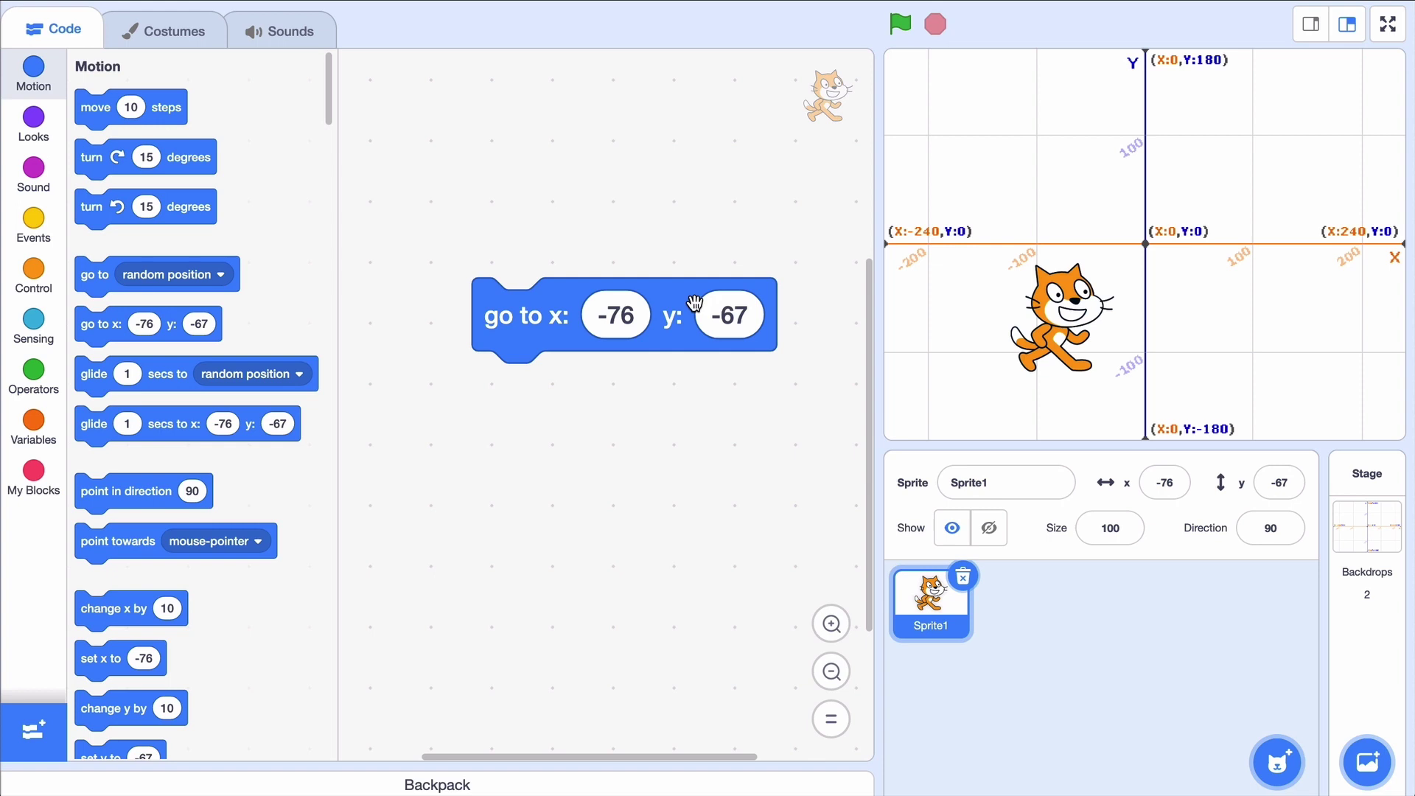
# - Set the go to block to x -100, y 100, run it, then drag the cat to (-150, -84)
pyautogui.click(615, 317)
pyautogui.write('-100')
pyautogui.press('Tab')
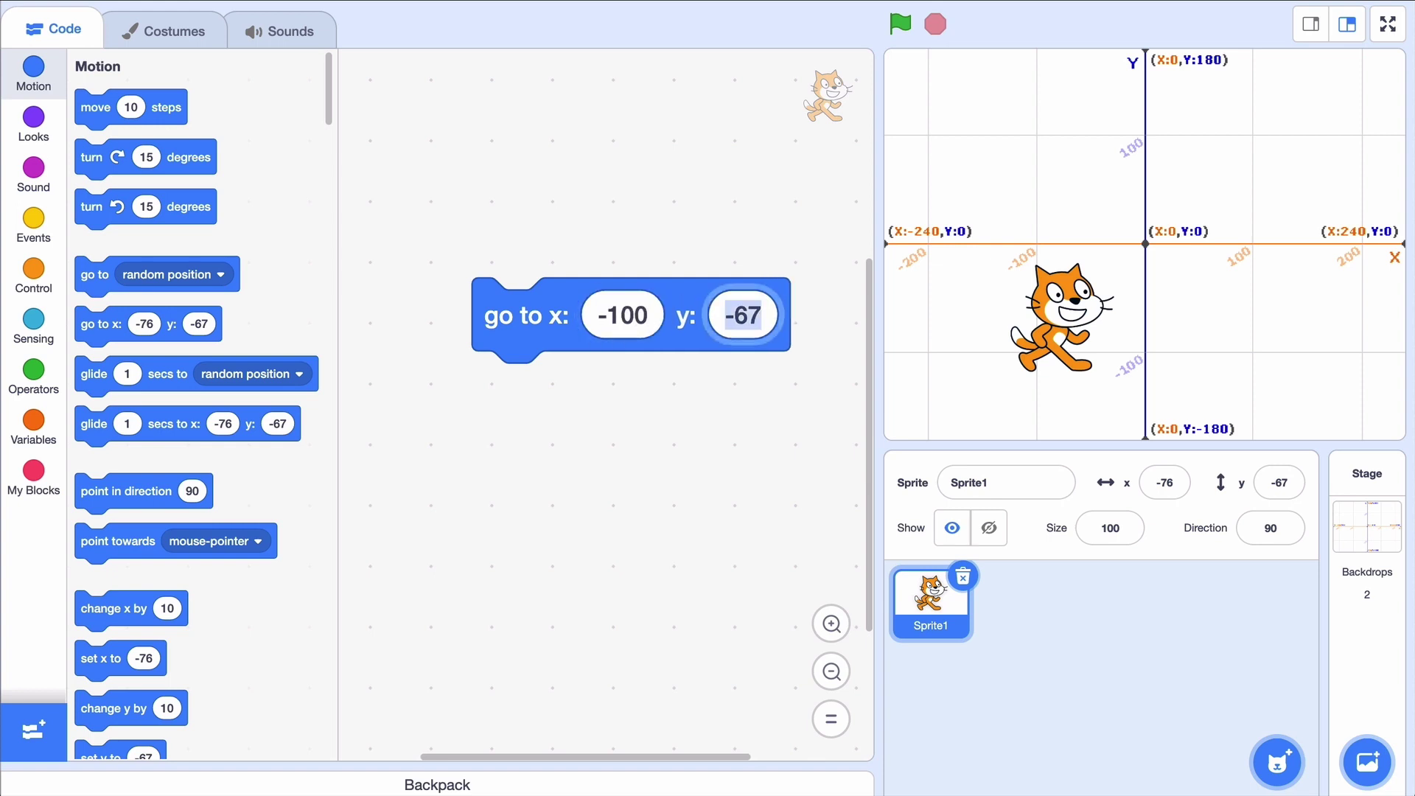
pyautogui.write('100')
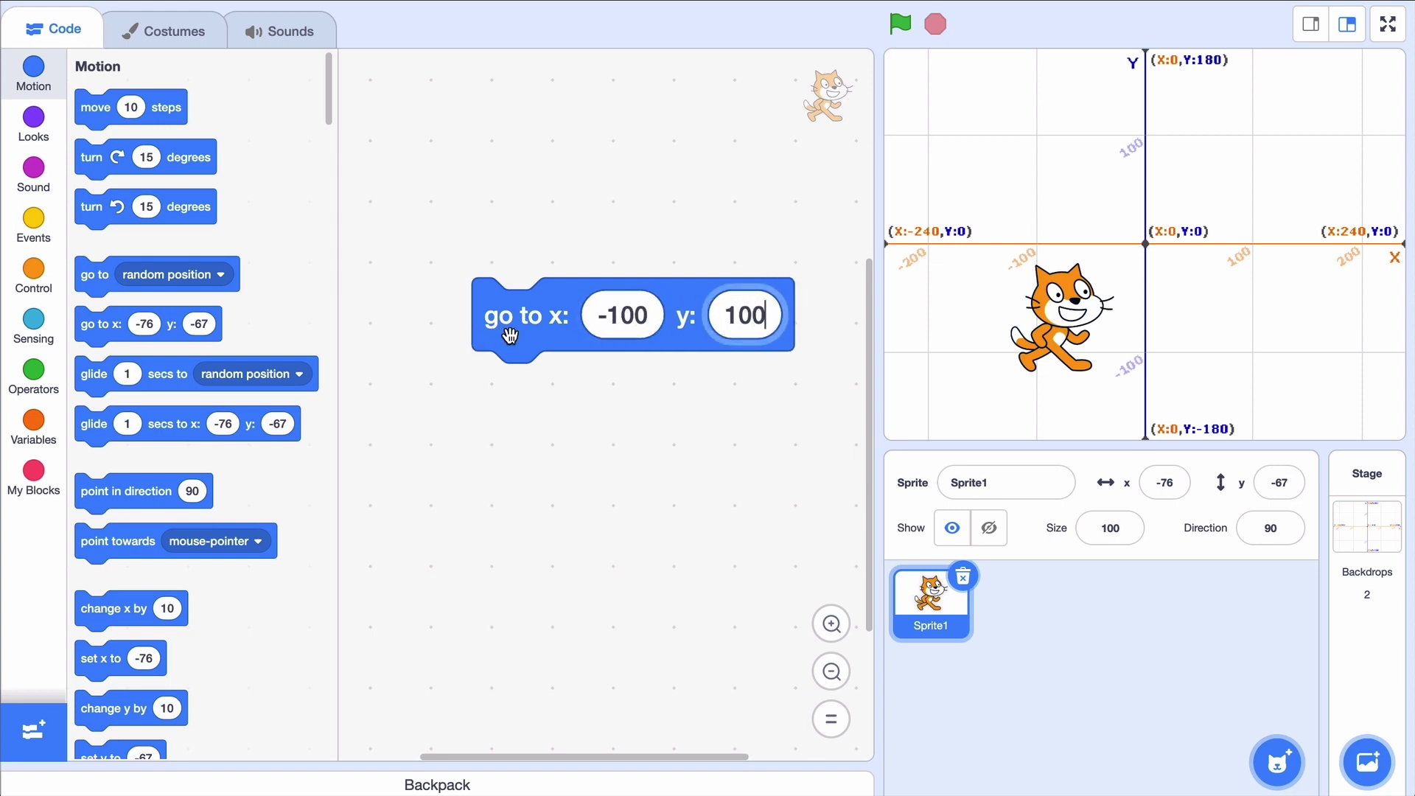
pyautogui.click(510, 335)
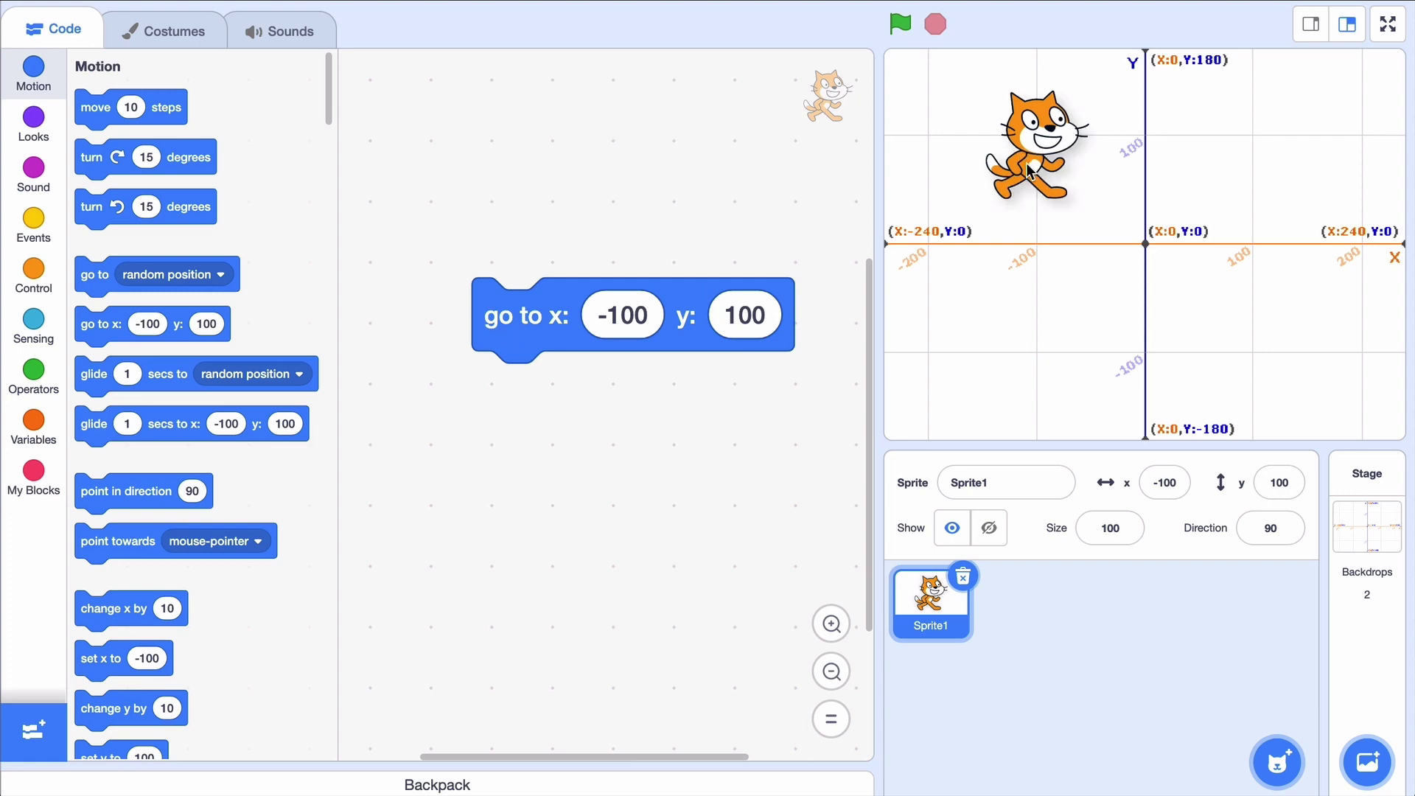
pyautogui.moveTo(1017, 155)
pyautogui.mouseDown()
pyautogui.moveTo(1075, 286)
pyautogui.moveTo(1228, 319)
pyautogui.moveTo(1261, 190)
pyautogui.moveTo(978, 334)
pyautogui.mouseUp()
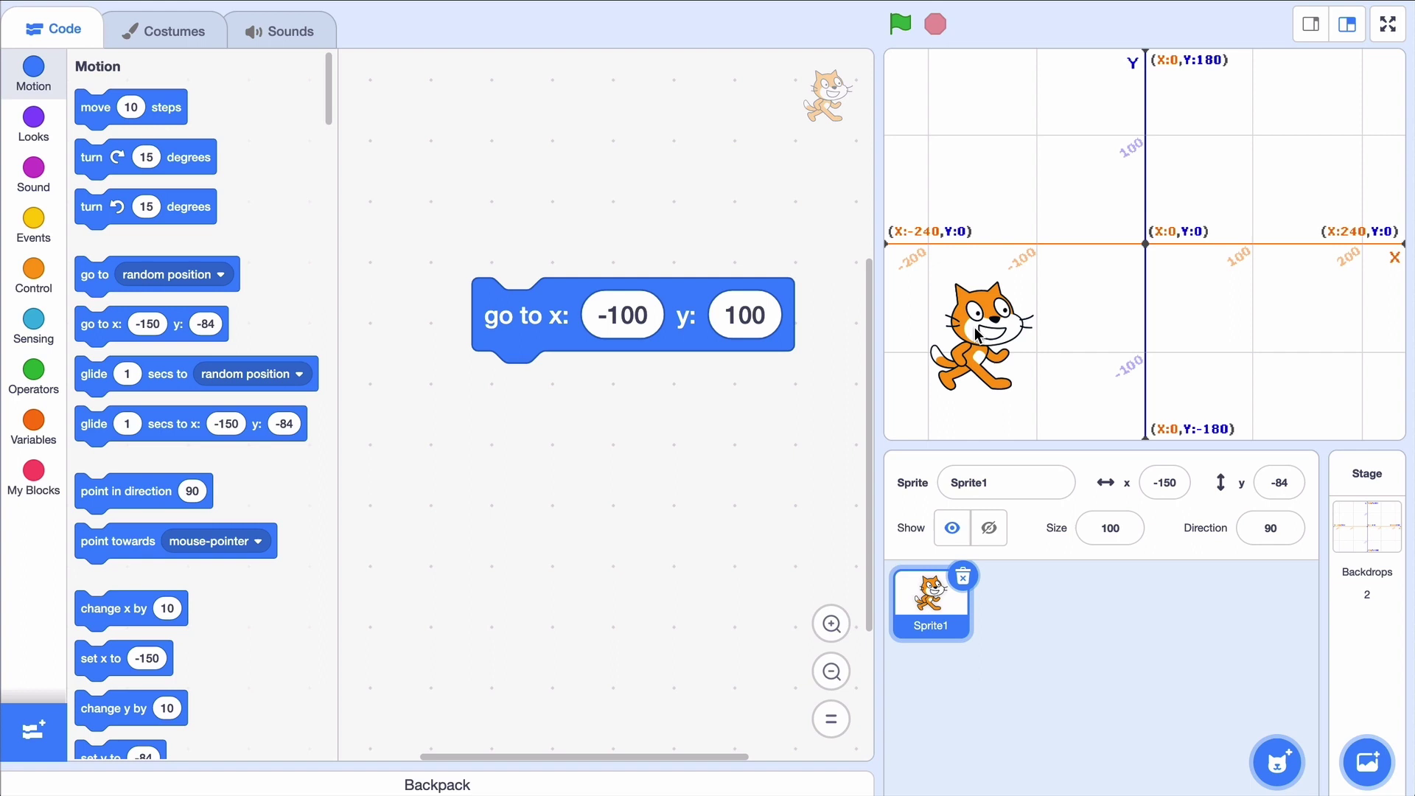
# - Add a go to x: -150 y: -84 block below the first, move the cat away, and run the new block
pyautogui.moveTo(91, 329); pyautogui.dragTo(437, 480)
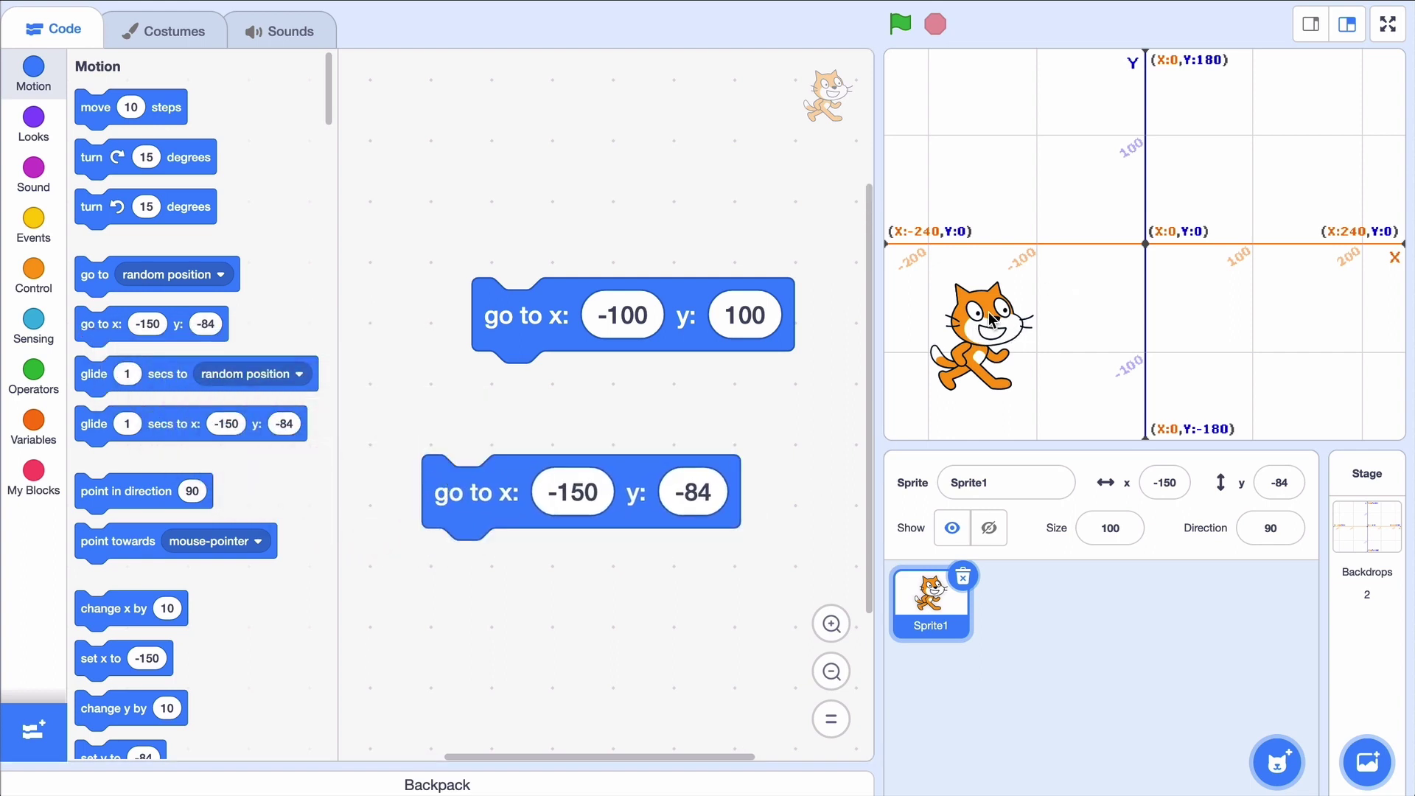
pyautogui.moveTo(995, 332); pyautogui.dragTo(1263, 144)
pyautogui.click(488, 527)
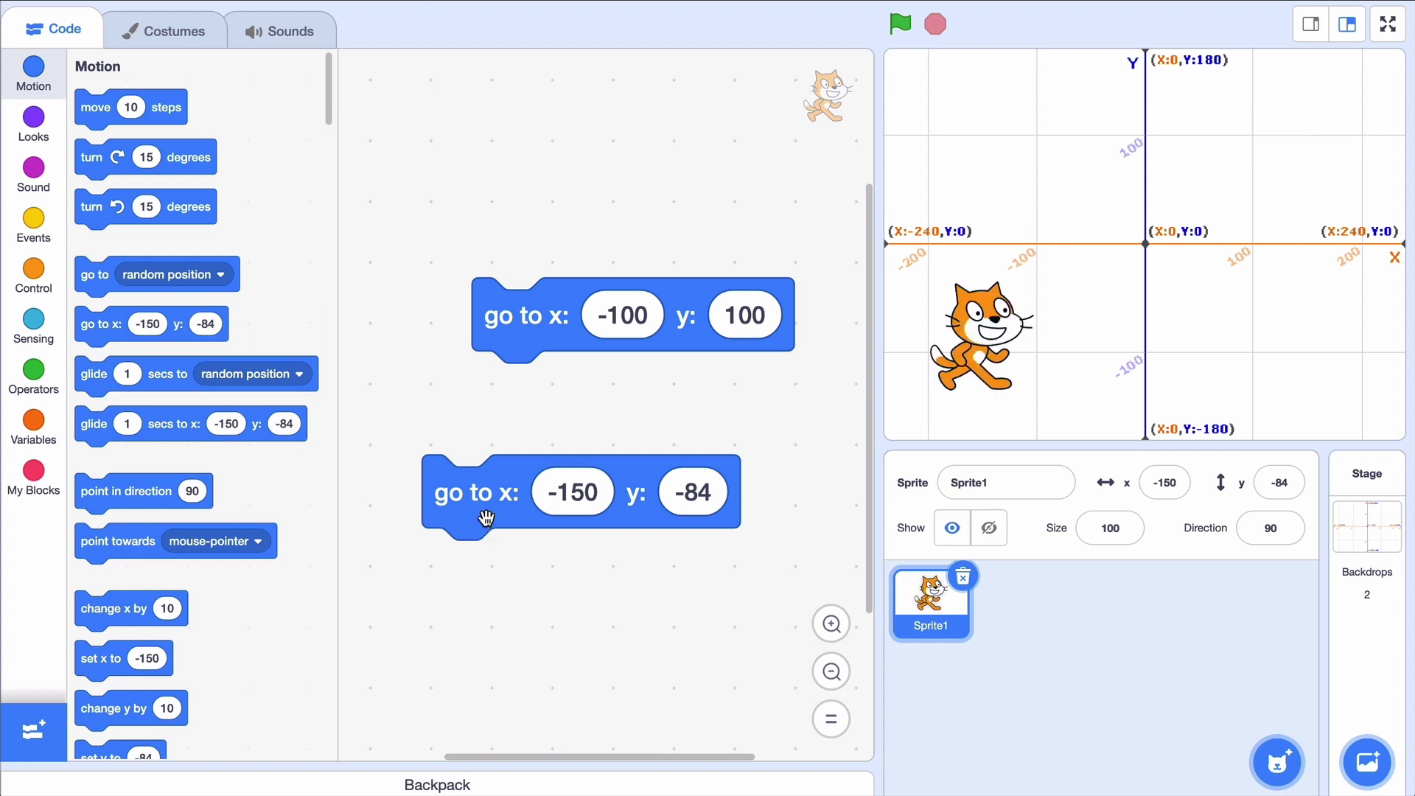